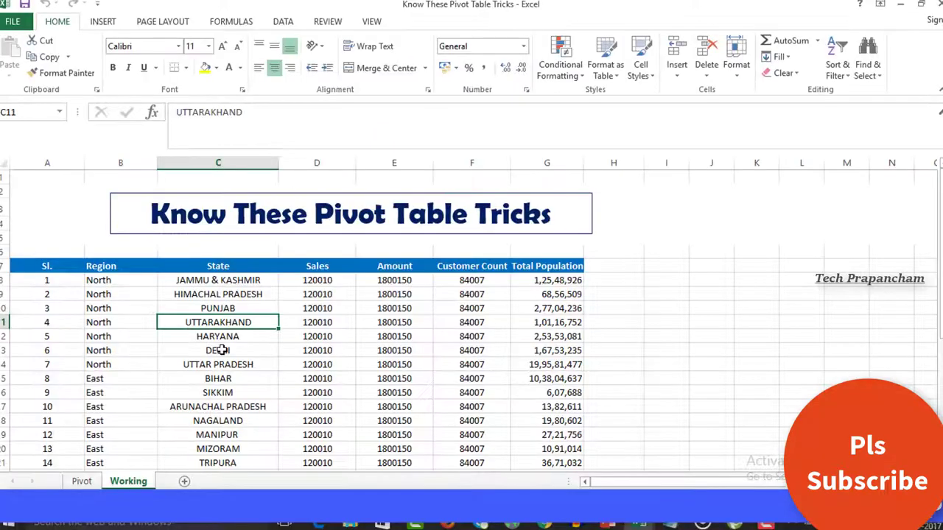
Switch to the Pivot sheet and review the East, North, South and West summary totalling 3480290
{"action": "left_click", "coordinate": [81, 483]}
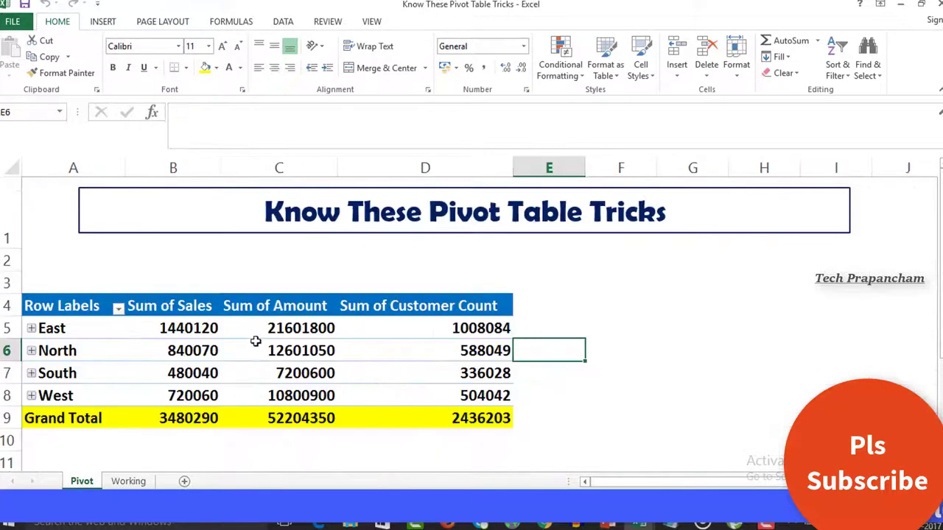
{"action": "left_click", "coordinate": [701, 349]}
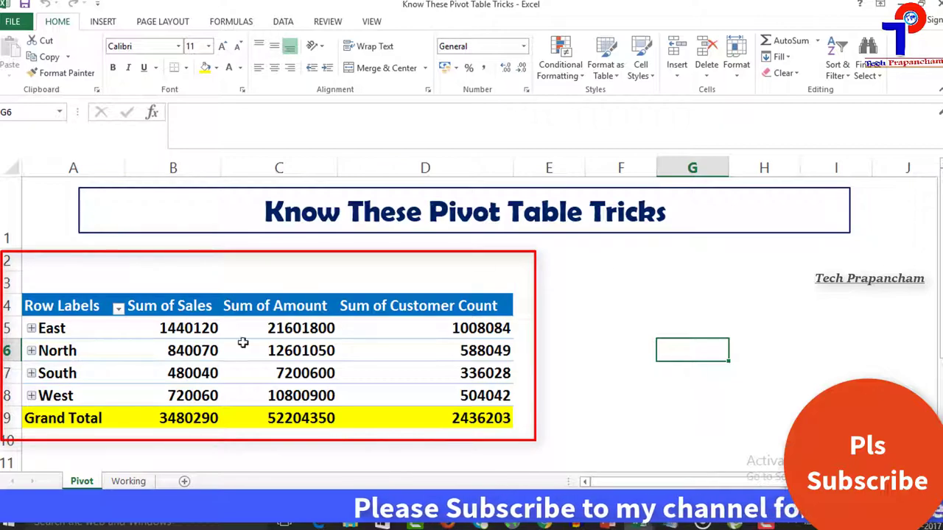
Return to the Working sheet and scroll through the 29 state rows
{"action": "key", "text": "ctrl+Page_Down"}
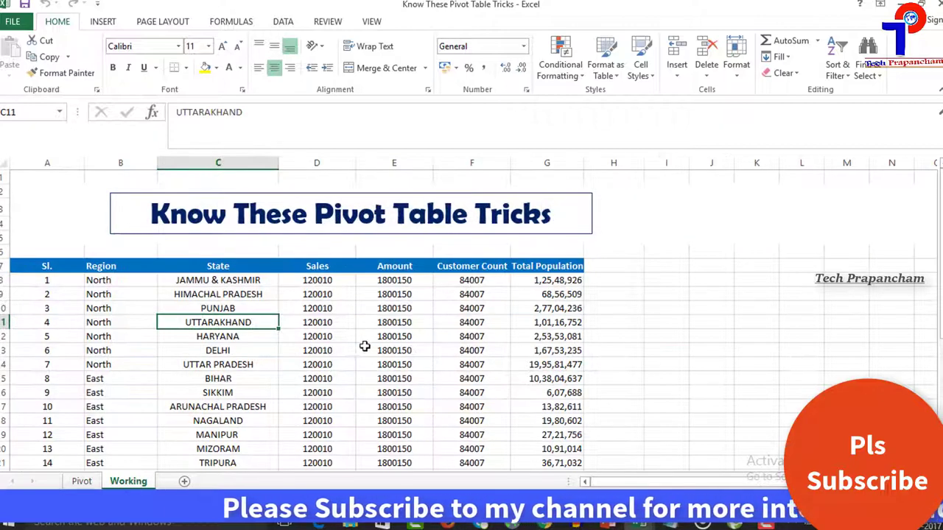
{"action": "scroll", "coordinate": [365, 346], "scroll_direction": "down", "scroll_amount": 2}
{"action": "scroll", "coordinate": [358, 361], "scroll_direction": "down", "scroll_amount": 1}
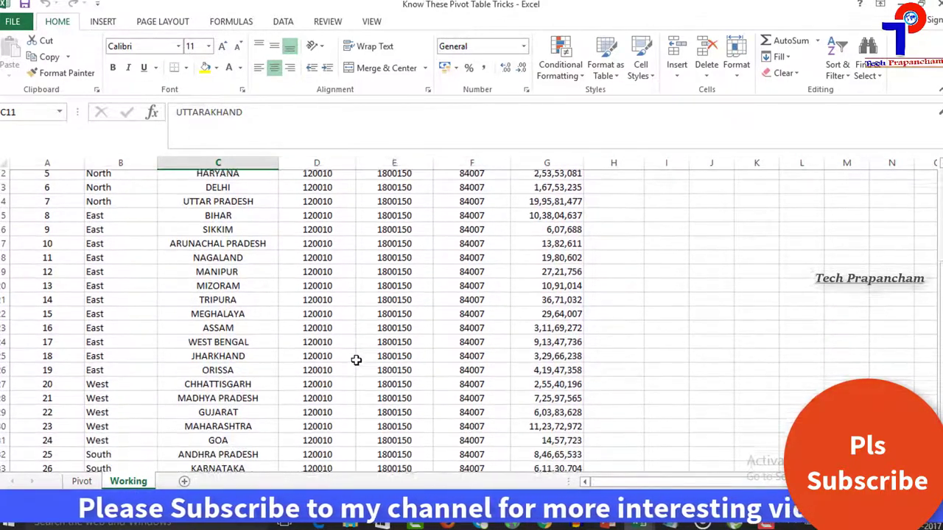
{"action": "scroll", "coordinate": [356, 360], "scroll_direction": "down", "scroll_amount": 1}
{"action": "scroll", "coordinate": [356, 360], "scroll_direction": "down", "scroll_amount": 2}
{"action": "scroll", "coordinate": [356, 360], "scroll_direction": "up", "scroll_amount": 2}
{"action": "scroll", "coordinate": [356, 360], "scroll_direction": "up", "scroll_amount": 3}
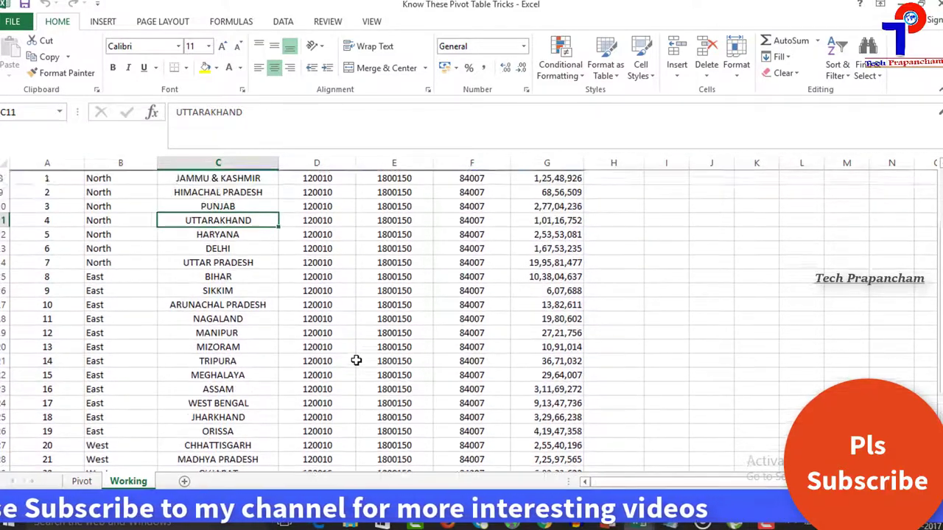
{"action": "scroll", "coordinate": [356, 360], "scroll_direction": "up", "scroll_amount": 3}
Select a cell in the data table, review the rows, then select the Sales column heading
{"action": "left_click", "coordinate": [332, 338]}
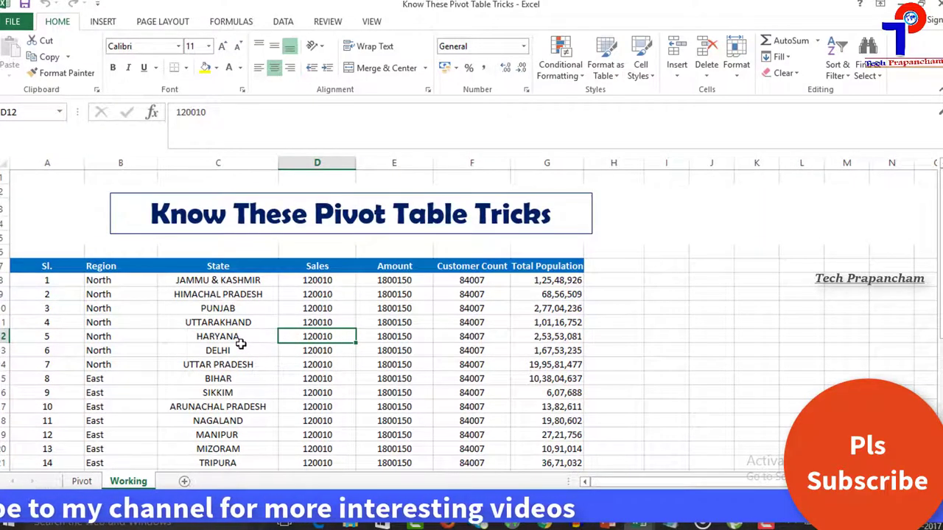
{"action": "scroll", "coordinate": [229, 337], "scroll_direction": "down", "scroll_amount": 3}
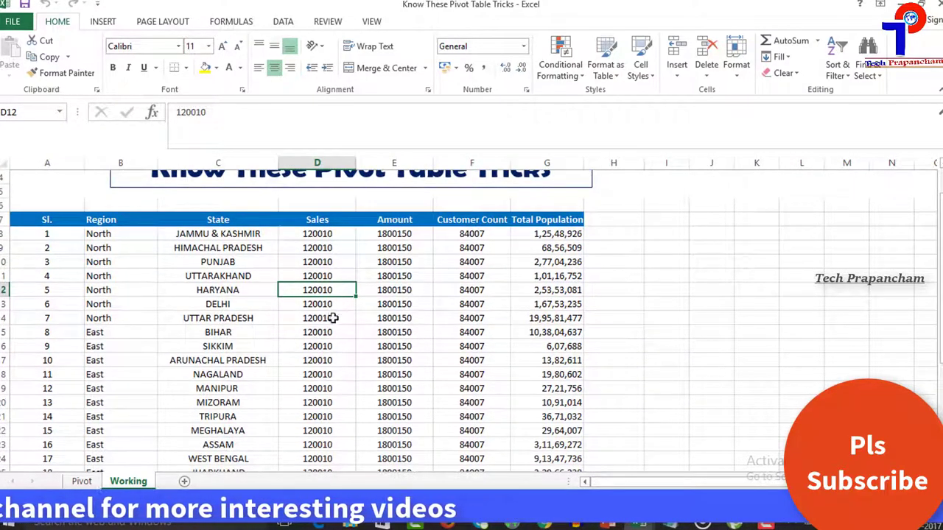
{"action": "scroll", "coordinate": [333, 318], "scroll_direction": "up", "scroll_amount": 3}
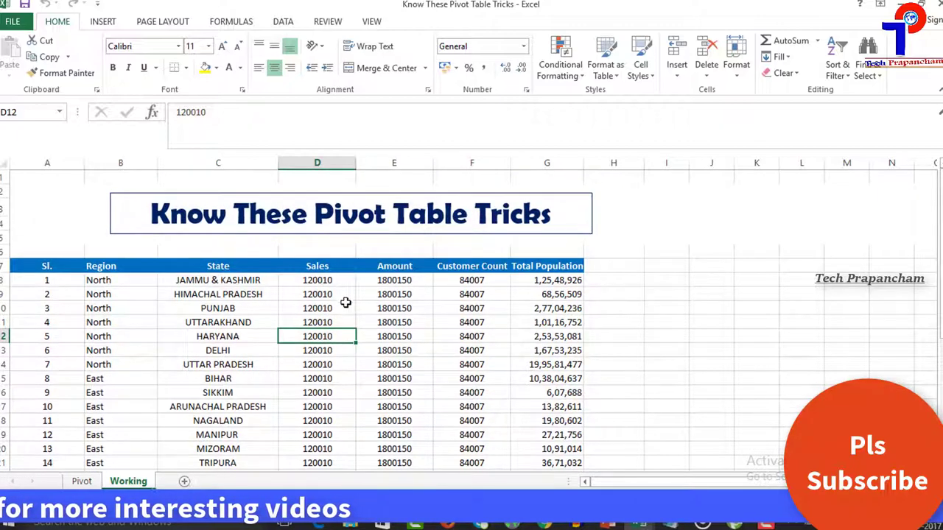
{"action": "scroll", "coordinate": [317, 304], "scroll_direction": "down", "scroll_amount": 3}
{"action": "scroll", "coordinate": [296, 305], "scroll_direction": "down", "scroll_amount": 2}
{"action": "scroll", "coordinate": [296, 305], "scroll_direction": "down", "scroll_amount": 1}
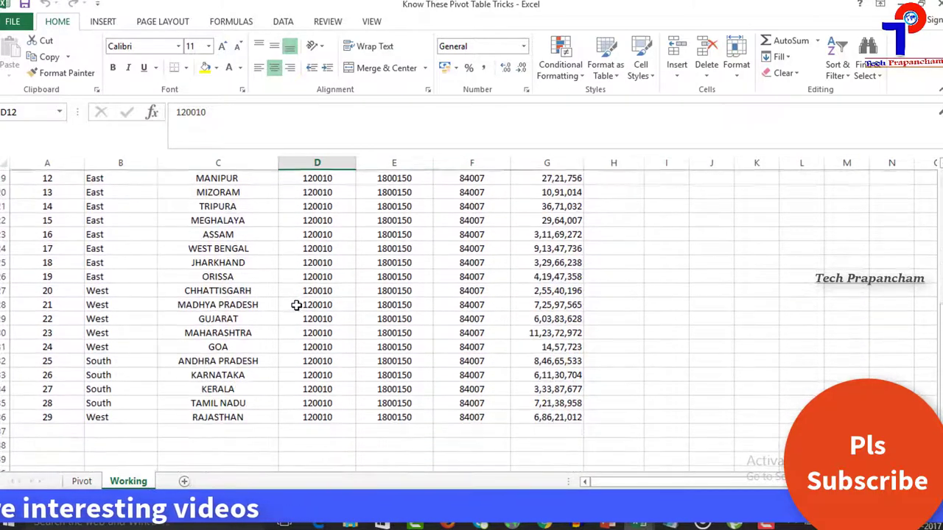
{"action": "scroll", "coordinate": [295, 305], "scroll_direction": "up", "scroll_amount": 2}
{"action": "scroll", "coordinate": [296, 305], "scroll_direction": "up", "scroll_amount": 4}
{"action": "left_click", "coordinate": [330, 265]}
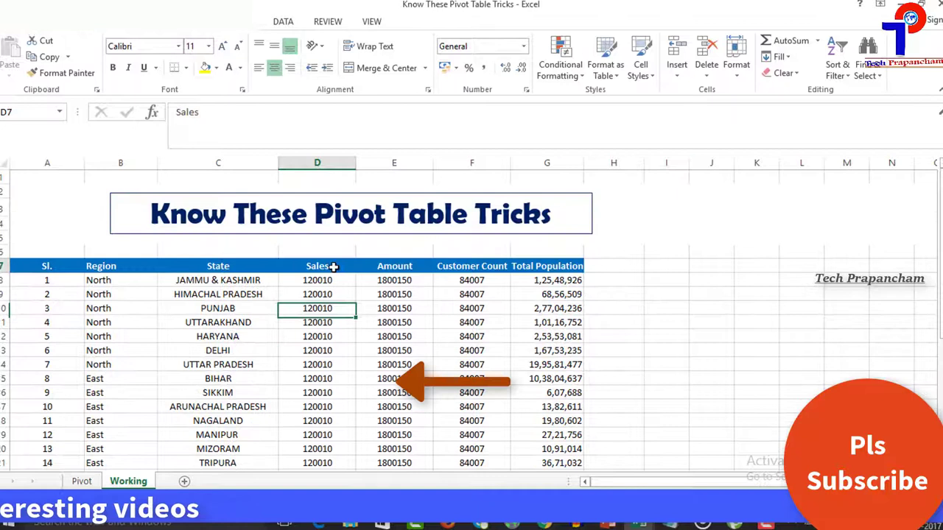
Check the Amount, Customer Count and Total Population columns, then select a data cell and show the INSERT ribbon
{"action": "left_click", "coordinate": [406, 268]}
{"action": "left_click", "coordinate": [497, 269]}
{"action": "left_click", "coordinate": [576, 270]}
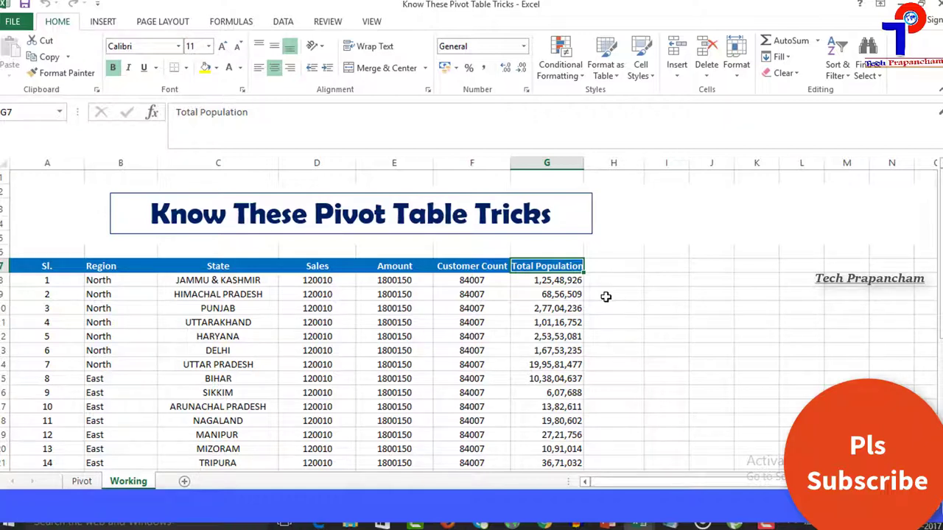
{"action": "left_click", "coordinate": [503, 353]}
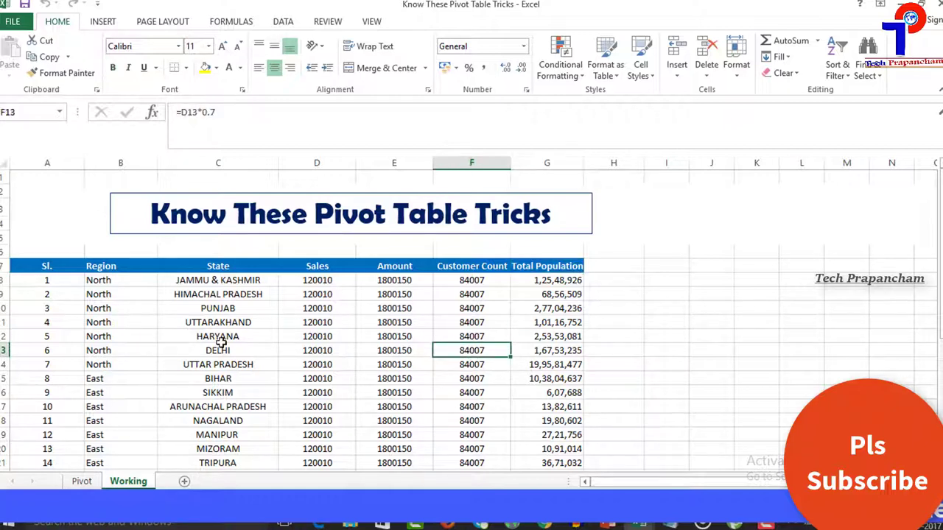
{"action": "left_click", "coordinate": [104, 23]}
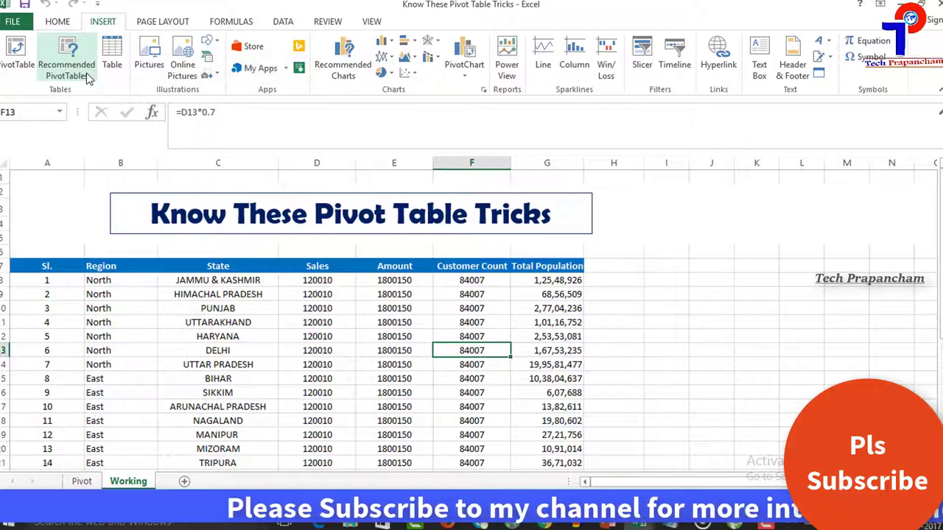
Open Recommended PivotTables and locate the Sum of Sales, Amount and Customer Count by Region layout
{"action": "left_click", "coordinate": [86, 77]}
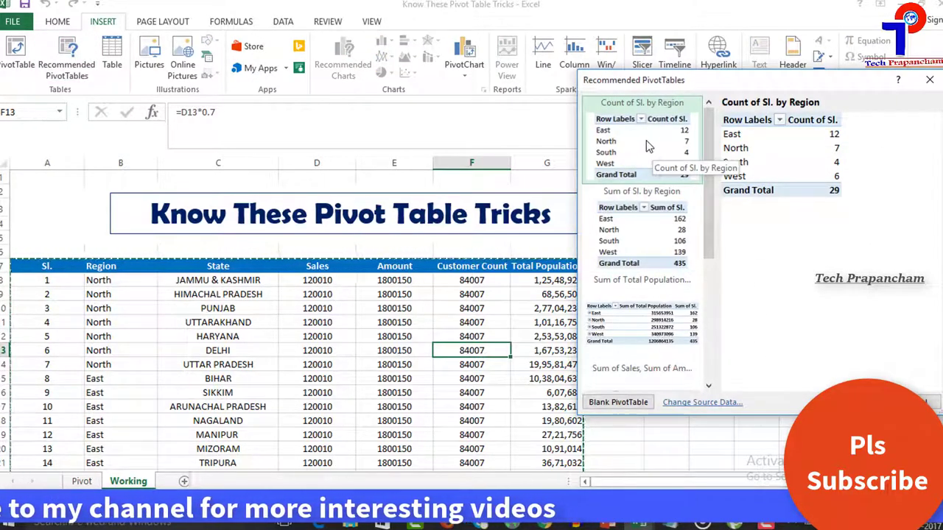
{"action": "scroll", "coordinate": [667, 188], "scroll_direction": "down", "scroll_amount": 5}
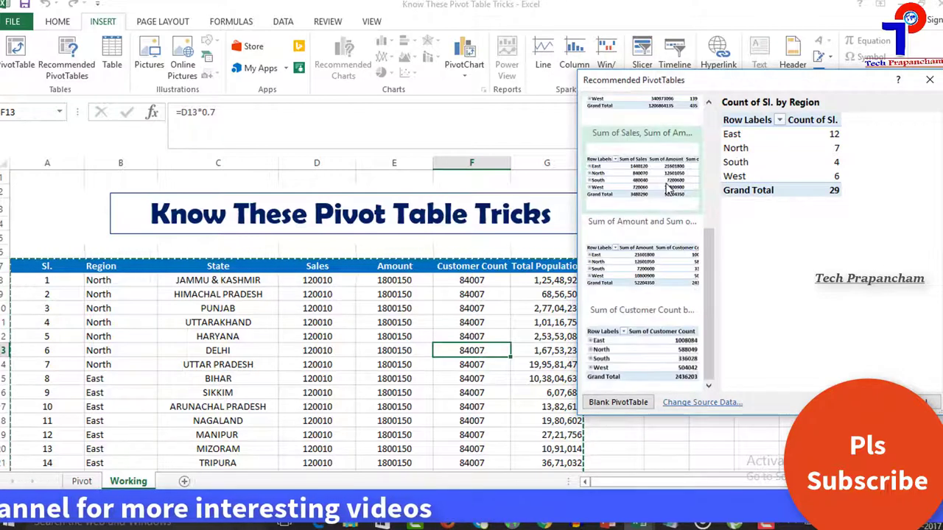
{"action": "scroll", "coordinate": [667, 188], "scroll_direction": "up", "scroll_amount": 5}
{"action": "mouse_move", "coordinate": [713, 168]}
{"action": "left_mouse_down"}
{"action": "mouse_move", "coordinate": [712, 297]}
{"action": "mouse_move", "coordinate": [713, 153]}
{"action": "left_mouse_up"}
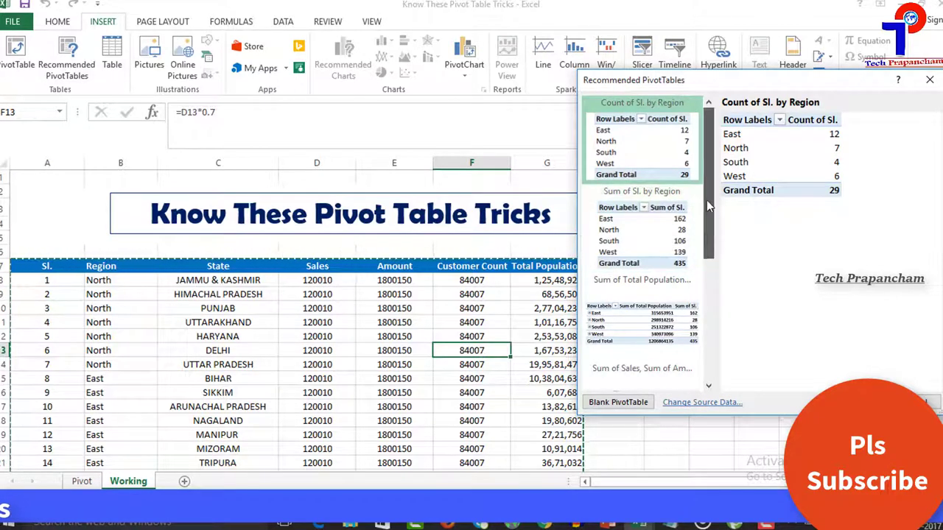
{"action": "left_click_drag", "start_coordinate": [707, 199], "coordinate": [707, 238]}
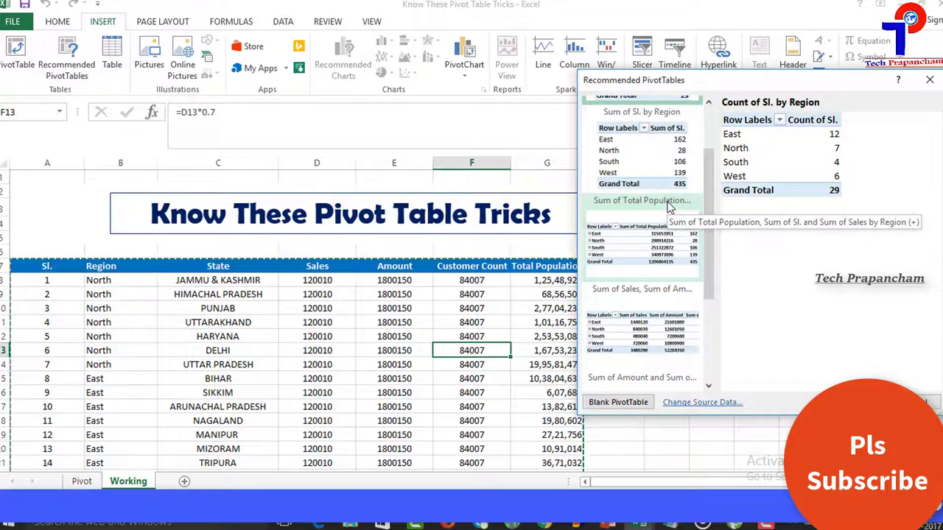
{"action": "scroll", "coordinate": [707, 219], "scroll_direction": "down", "scroll_amount": 3}
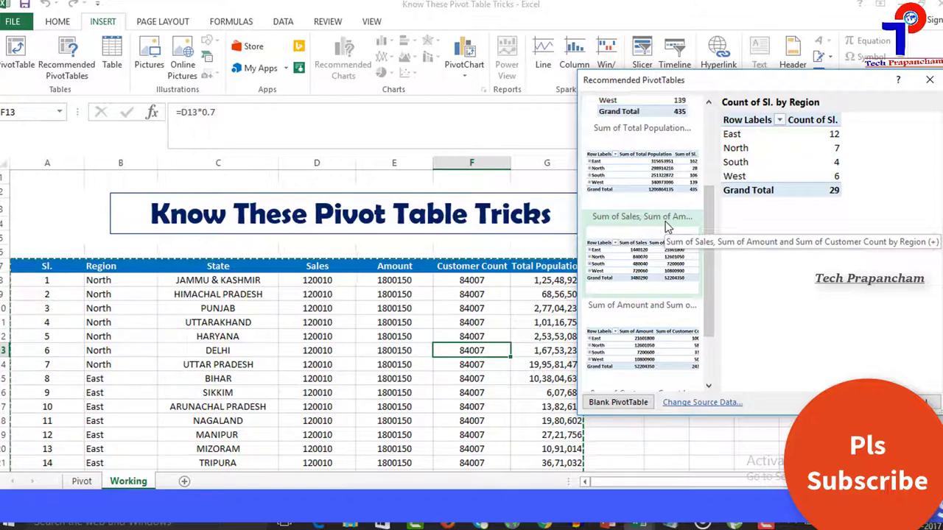
{"action": "left_click_drag", "start_coordinate": [705, 223], "coordinate": [707, 256]}
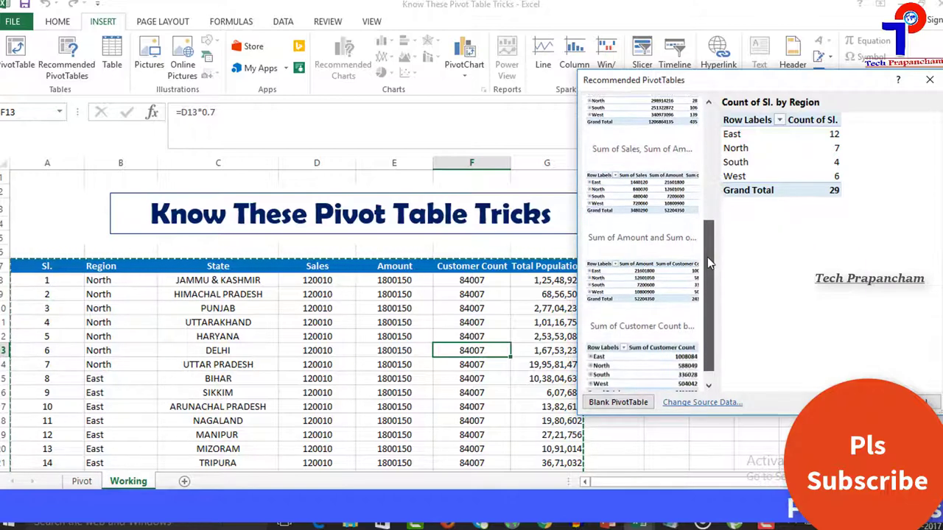
Insert the Sum of Sales, Amount and Customer Count by Region pivot table on new Sheet4
{"action": "double_click", "coordinate": [651, 188]}
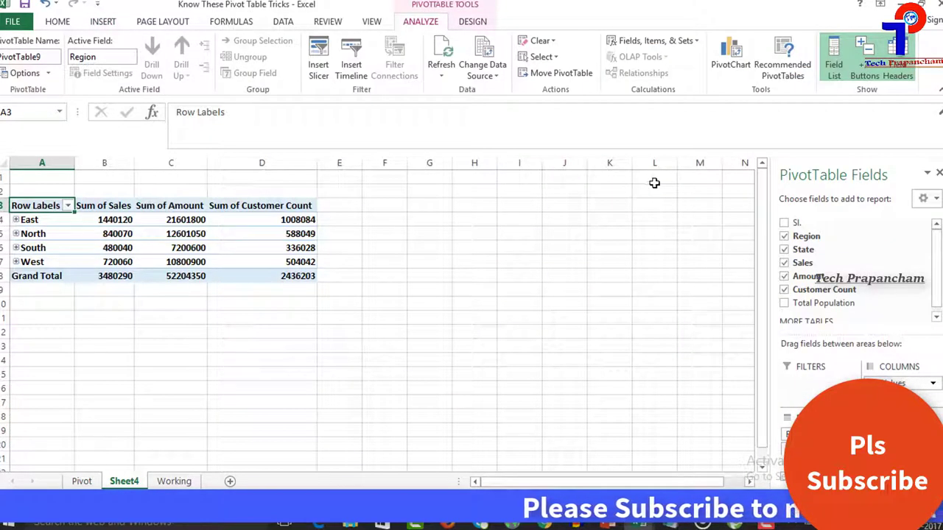
{"action": "scroll", "coordinate": [663, 180], "scroll_direction": "up", "scroll_amount": 3, "text": "ctrl"}
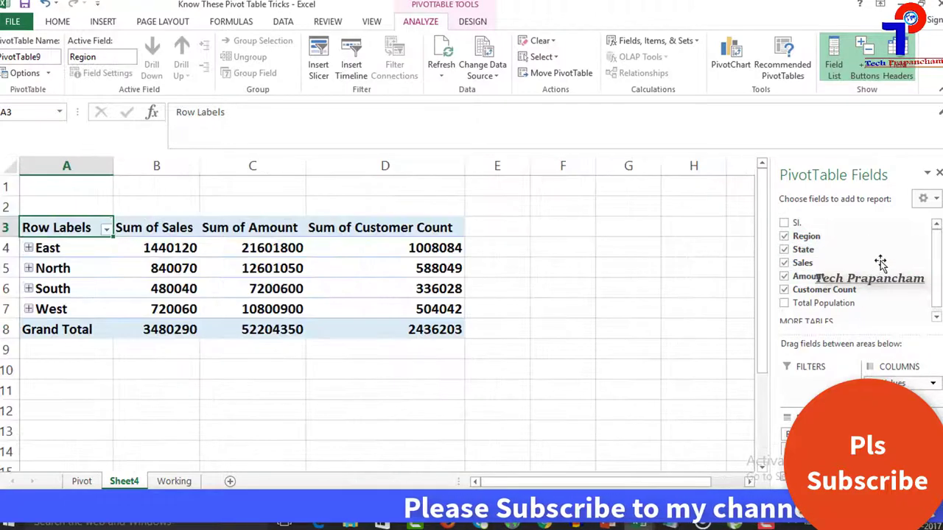
{"action": "scroll", "coordinate": [884, 287], "scroll_direction": "down", "scroll_amount": 1}
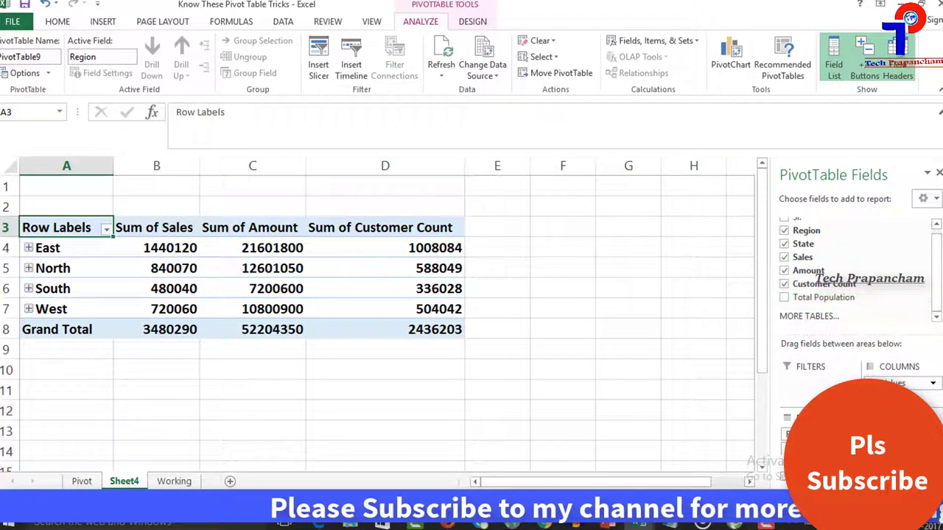
{"action": "mouse_move", "coordinate": [884, 383]}
{"action": "left_mouse_down"}
{"action": "mouse_move", "coordinate": [847, 269]}
{"action": "mouse_move", "coordinate": [891, 383]}
{"action": "left_mouse_up"}
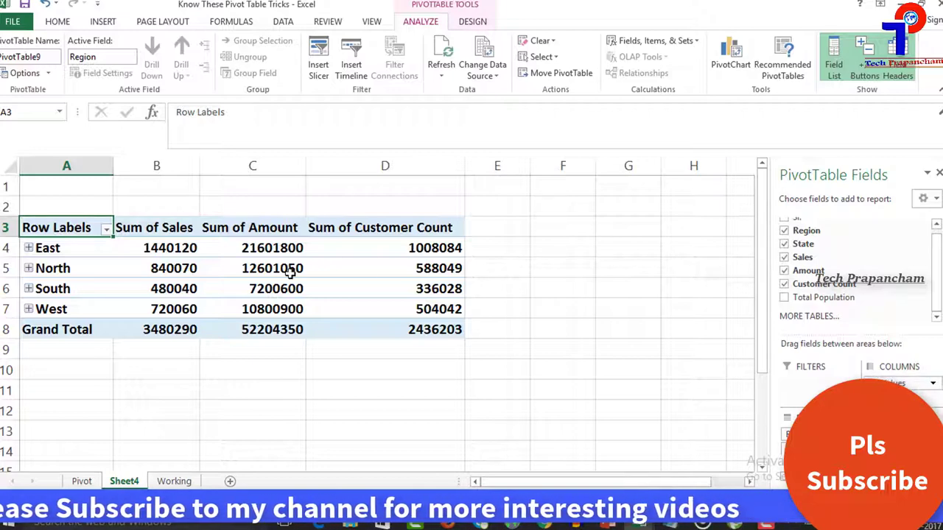
{"action": "scroll", "coordinate": [290, 273], "scroll_direction": "up", "scroll_amount": 1, "text": "ctrl"}
{"action": "scroll", "coordinate": [238, 270], "scroll_direction": "up", "scroll_amount": 1, "text": "ctrl"}
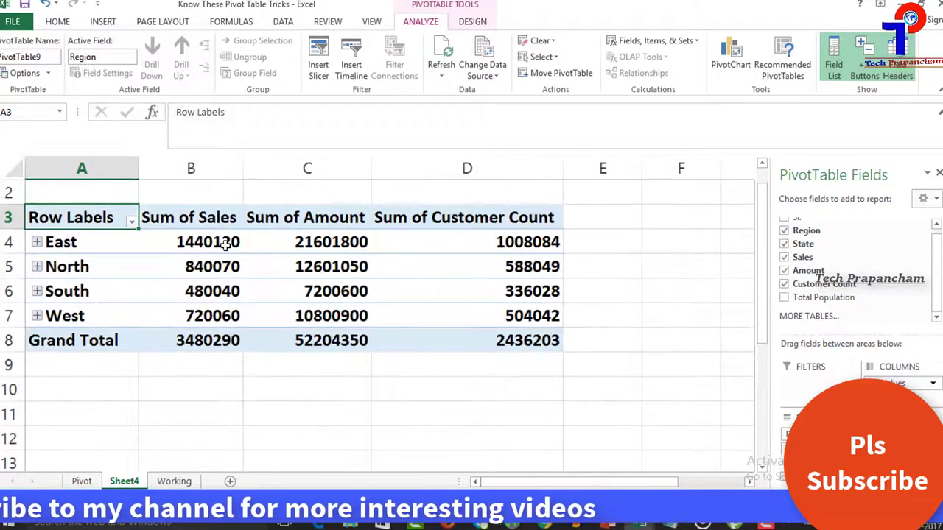
{"action": "scroll", "coordinate": [225, 245], "scroll_direction": "up", "scroll_amount": 1, "text": "ctrl"}
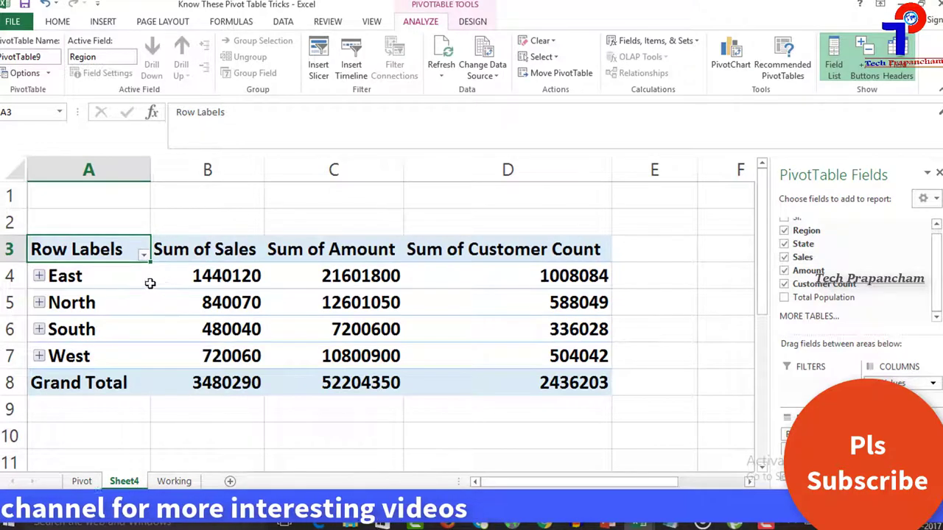
Select the East and North region labels (A4:A5) in the pivot table
{"action": "left_click", "coordinate": [104, 281]}
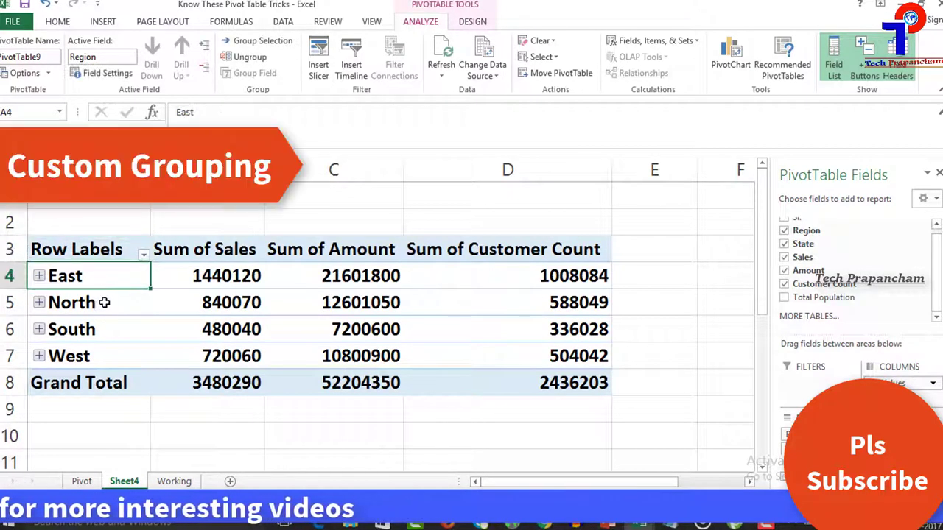
{"action": "left_click", "coordinate": [105, 302]}
{"action": "left_click", "coordinate": [106, 328]}
{"action": "left_click", "coordinate": [106, 355]}
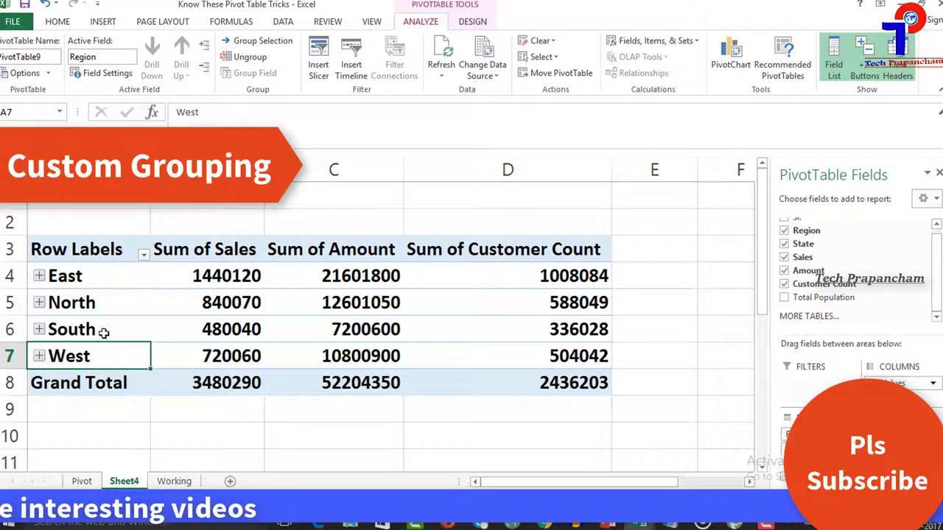
{"action": "left_click", "coordinate": [100, 283]}
{"action": "left_click", "coordinate": [105, 302]}
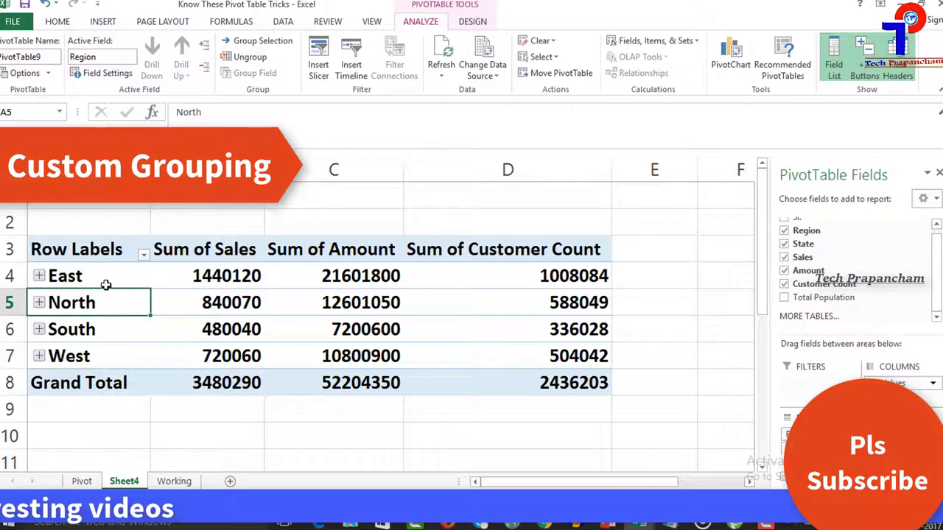
{"action": "left_click", "coordinate": [106, 283]}
{"action": "mouse_move", "coordinate": [105, 288]}
{"action": "left_mouse_down"}
{"action": "mouse_move", "coordinate": [106, 356]}
{"action": "mouse_move", "coordinate": [104, 295]}
{"action": "left_mouse_up"}
{"action": "left_click", "coordinate": [135, 329]}
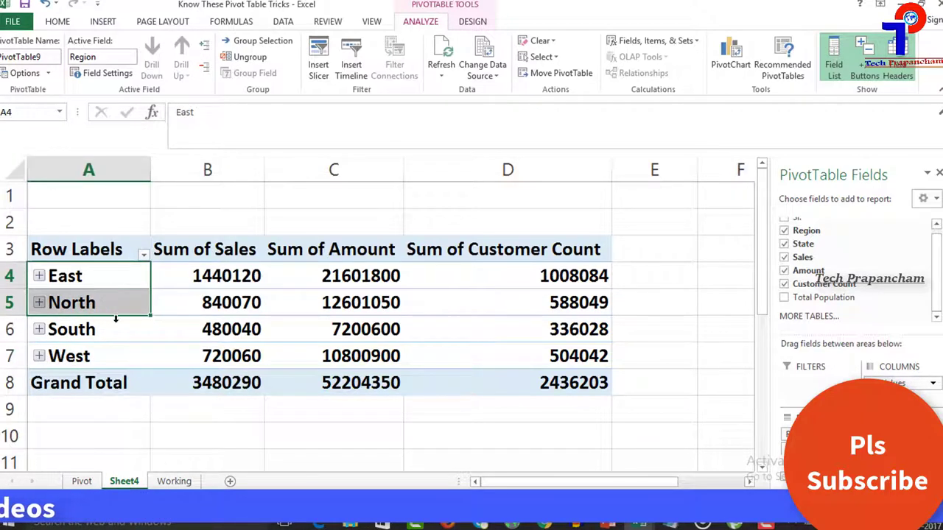
{"action": "left_click_drag", "start_coordinate": [115, 330], "coordinate": [114, 348]}
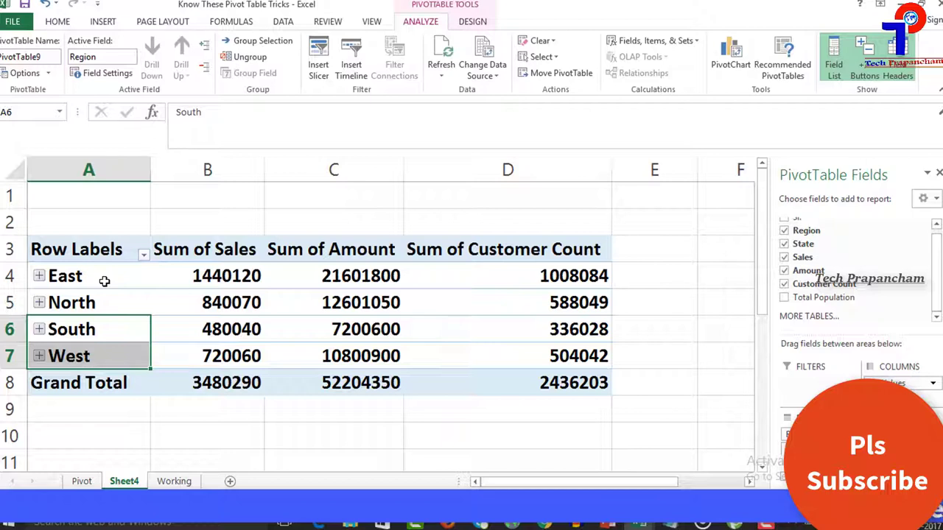
{"action": "left_click", "coordinate": [107, 284]}
{"action": "left_click_drag", "start_coordinate": [106, 276], "coordinate": [105, 298]}
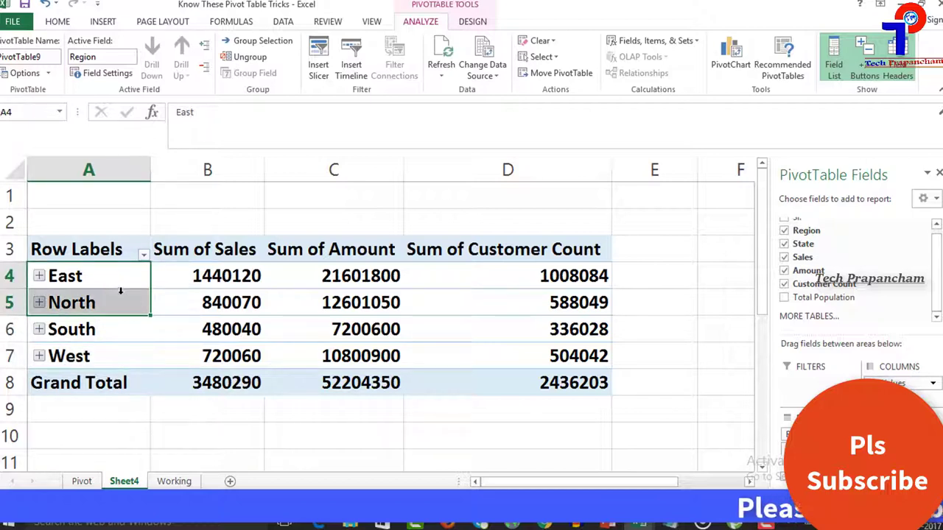
Group East and North and rename the group North India
{"action": "right_click", "coordinate": [135, 303]}
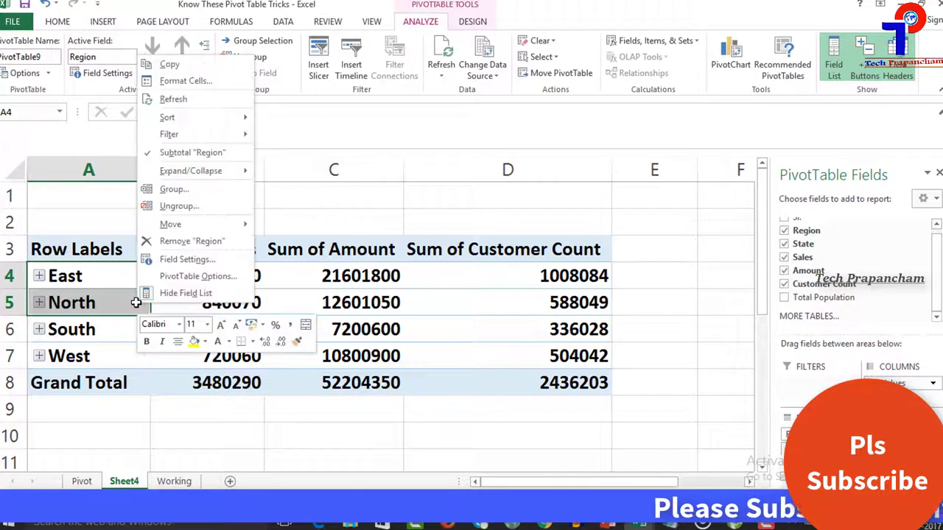
{"action": "left_click", "coordinate": [229, 190]}
{"action": "left_click", "coordinate": [119, 275]}
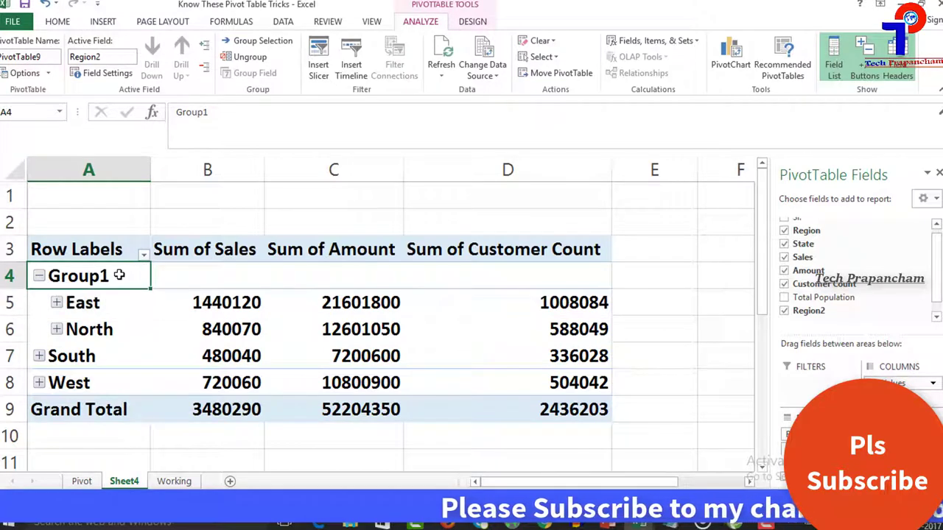
{"action": "type", "text": "North"}
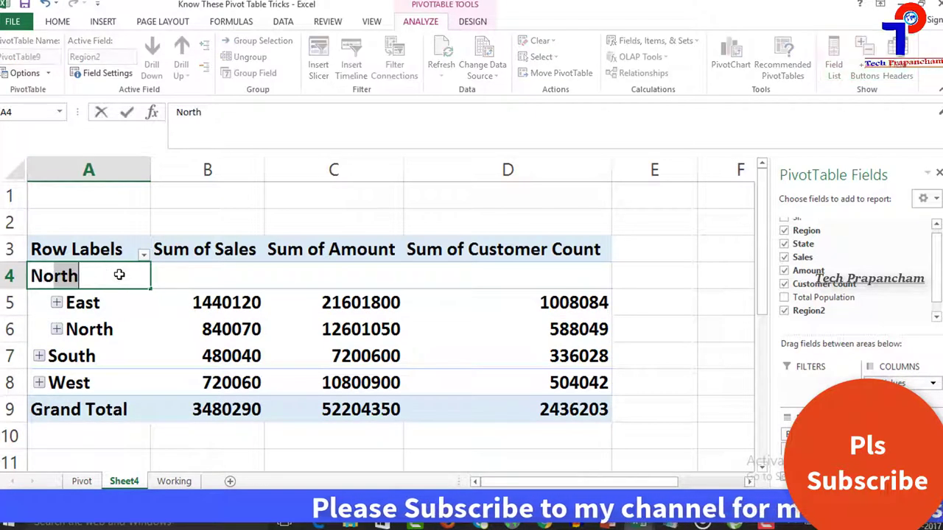
{"action": "type", "text": " In"}
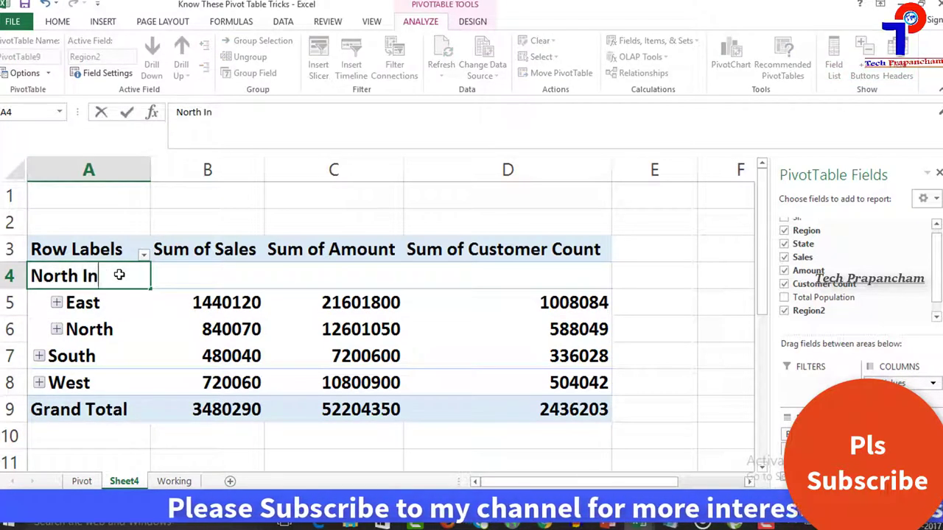
{"action": "type", "text": "dia"}
Group South and West into South India, then collapse North India
{"action": "left_click", "coordinate": [96, 356]}
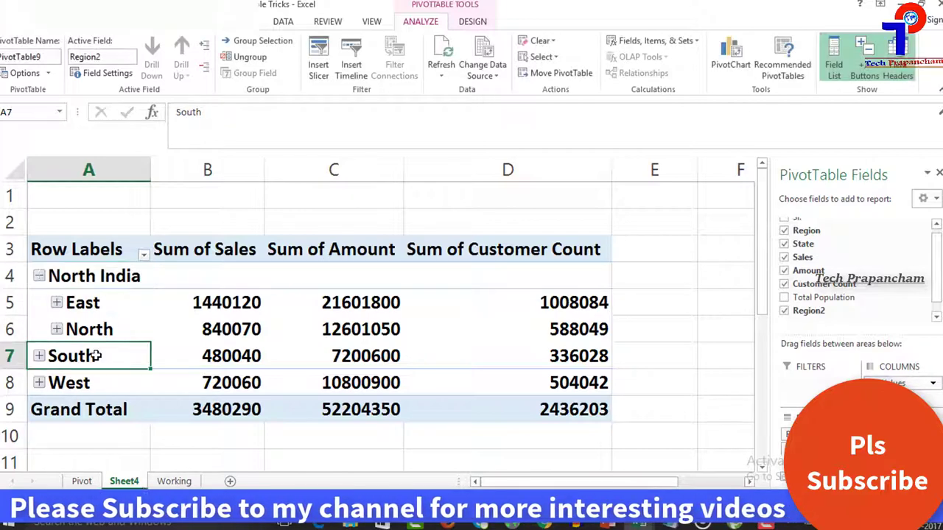
{"action": "key", "text": "shift+Down"}
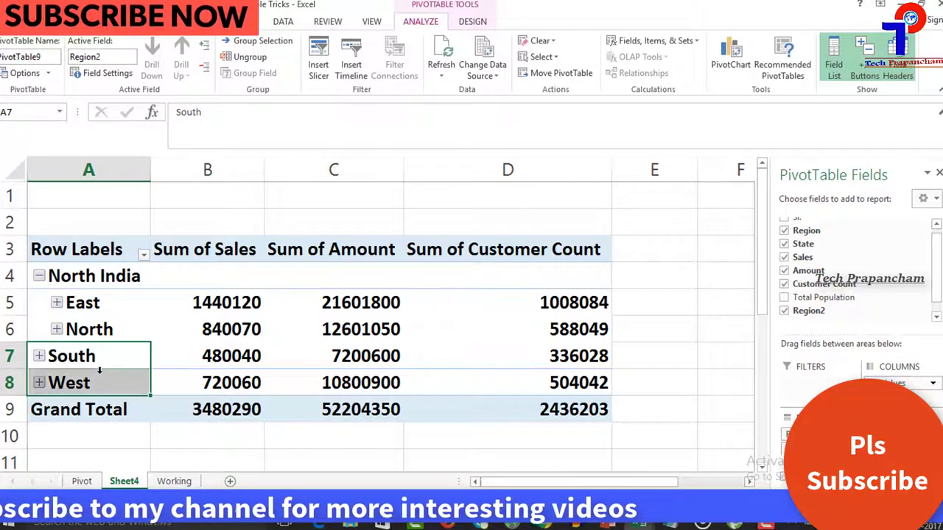
{"action": "right_click", "coordinate": [105, 361]}
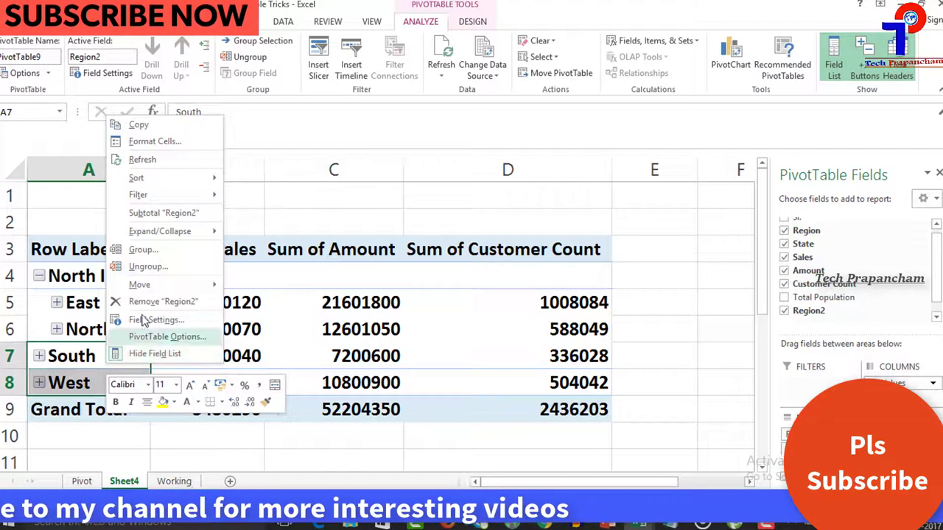
{"action": "left_click", "coordinate": [160, 255]}
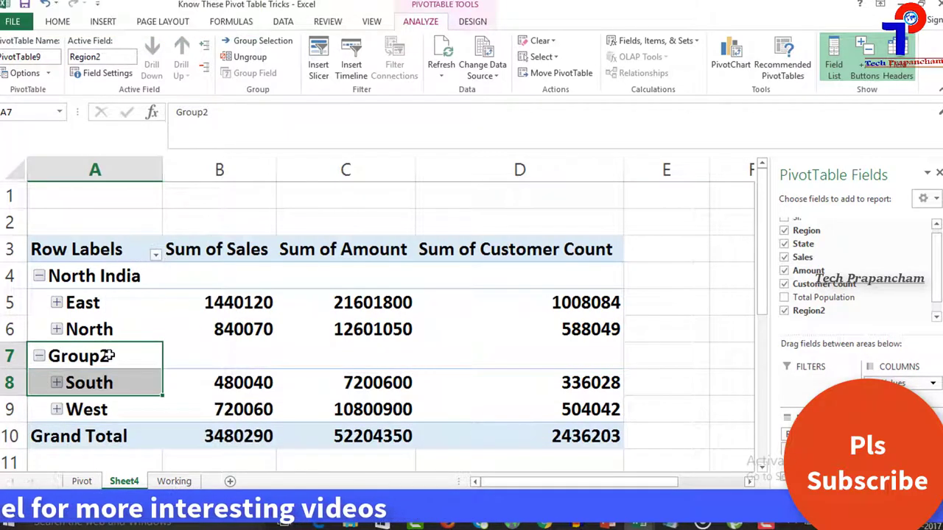
{"action": "type", "text": "South India"}
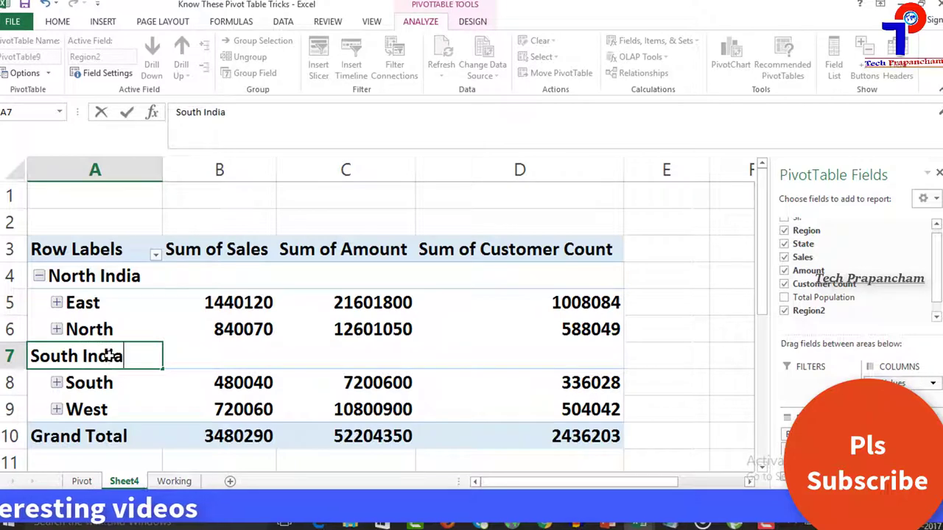
{"action": "key", "text": "Return"}
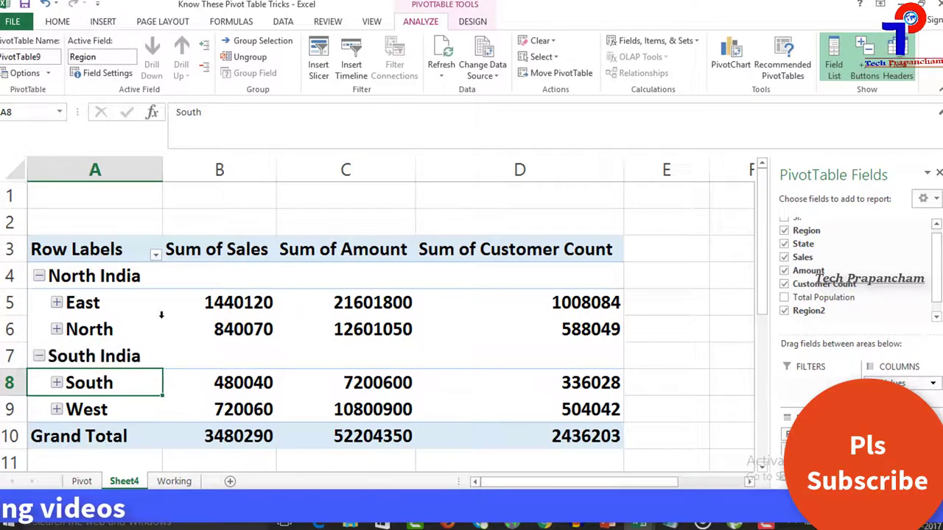
{"action": "left_click", "coordinate": [39, 276]}
Collapse South India and inspect context menus for the Sum of Sales, Amount and Customer Count headers
{"action": "left_click", "coordinate": [39, 303]}
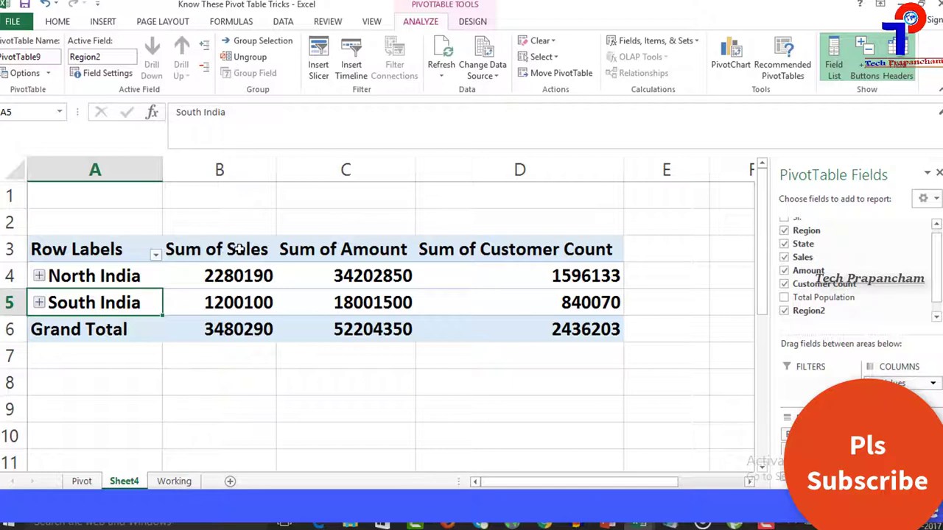
{"action": "left_click_drag", "start_coordinate": [238, 249], "coordinate": [289, 250]}
{"action": "right_click", "coordinate": [289, 250]}
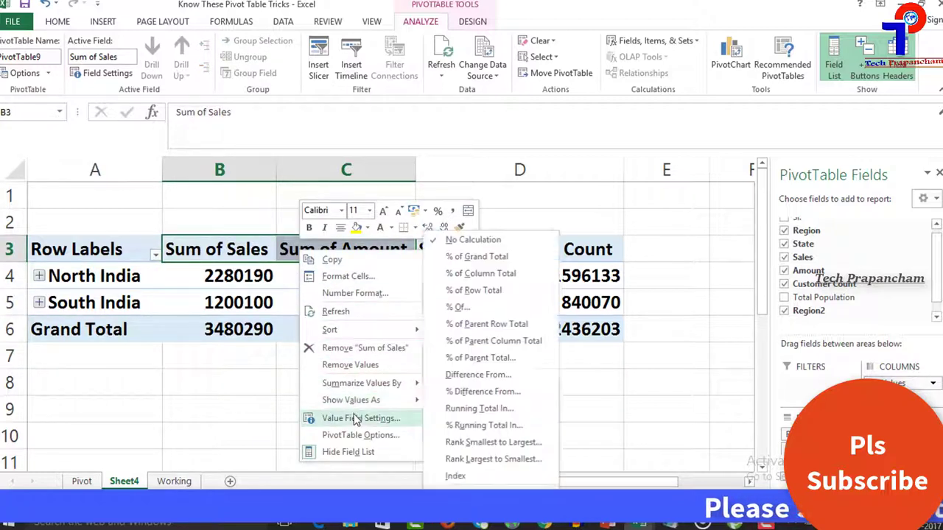
{"action": "left_click", "coordinate": [479, 280]}
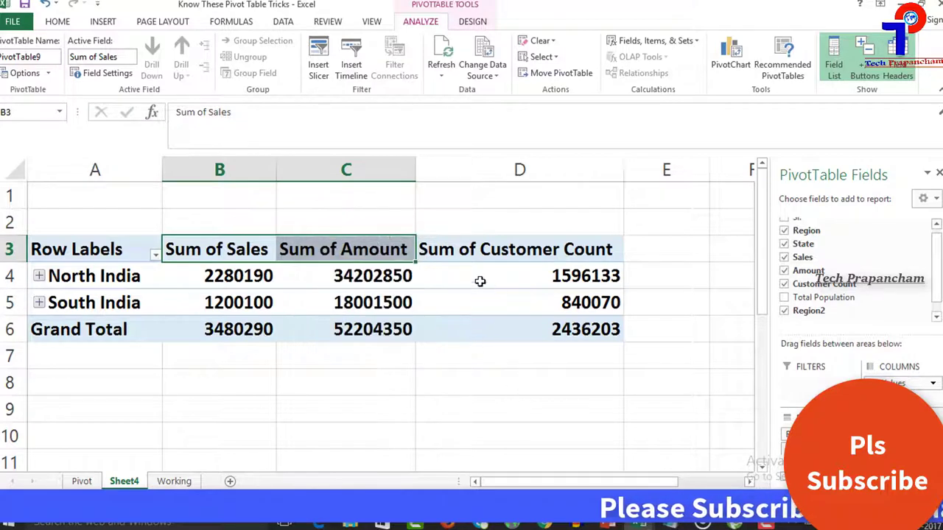
{"action": "right_click", "coordinate": [474, 249]}
{"action": "key", "text": "Escape"}
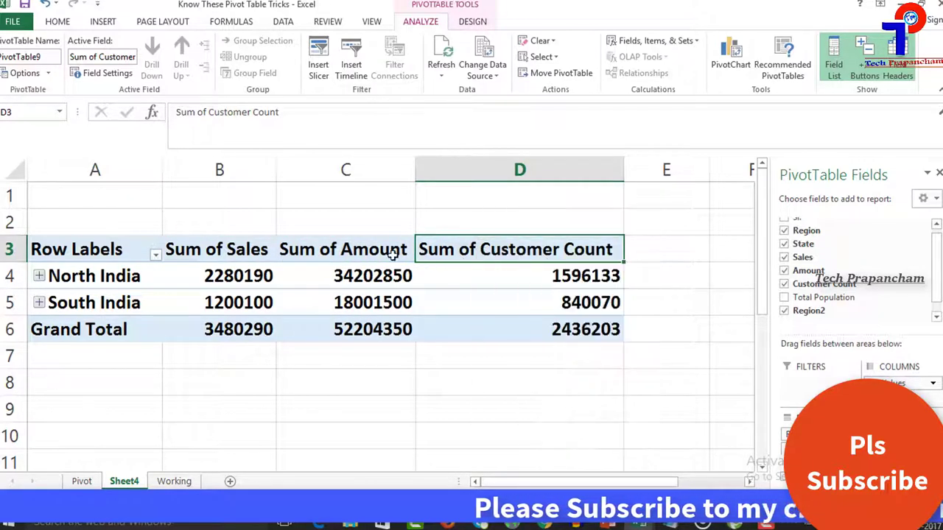
Inspect the context menu for the Sum of Amount and Sum of Customer Count headers together
{"action": "left_click", "coordinate": [363, 250]}
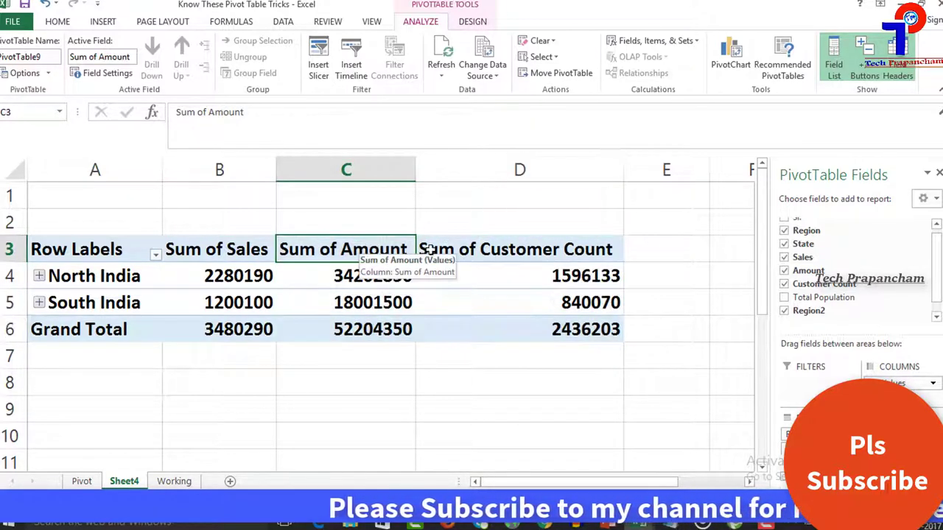
{"action": "left_click_drag", "start_coordinate": [364, 250], "coordinate": [453, 252]}
{"action": "right_click", "coordinate": [459, 254]}
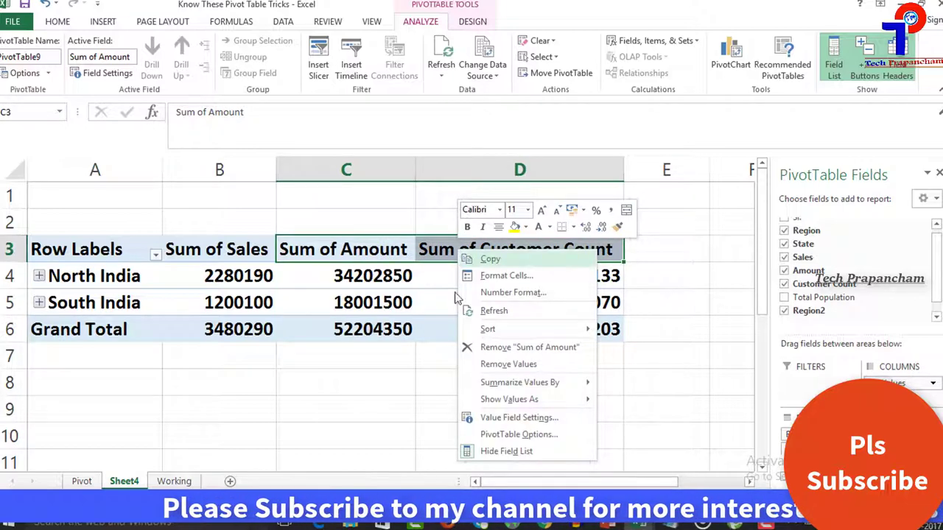
{"action": "key", "text": "Escape"}
{"action": "left_click", "coordinate": [82, 482]}
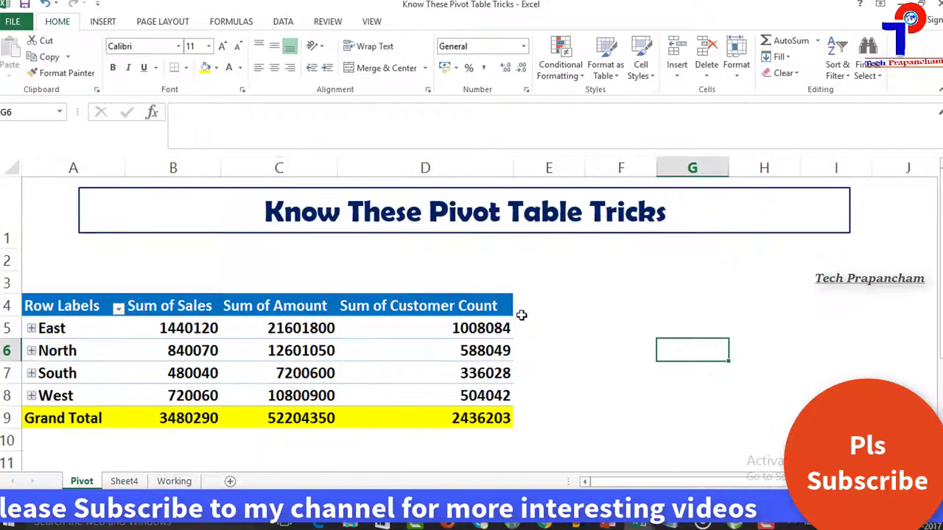